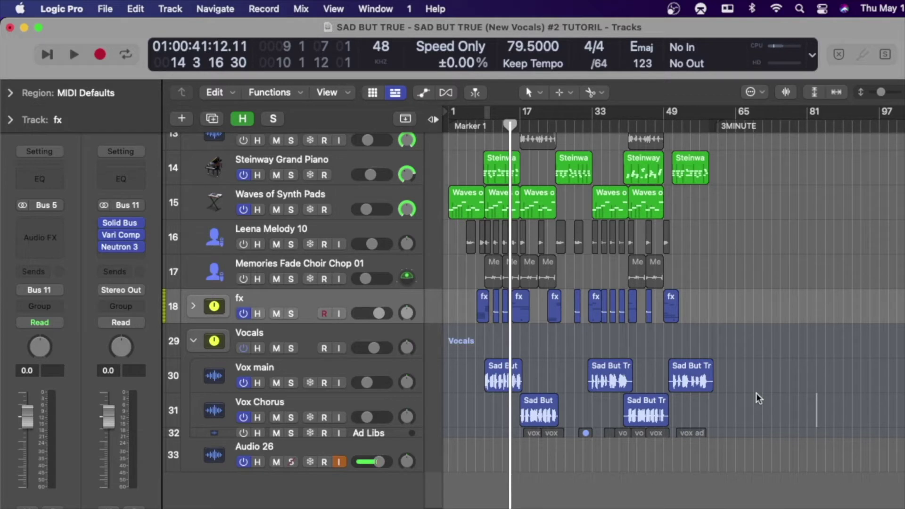
- Select the Sad But True (New Vocals verse).33 region on the Vox main track
{"action": "scroll", "coordinate": [697, 368], "scroll_direction": "up", "scroll_amount": 10}
{"action": "left_click", "coordinate": [697, 368]}
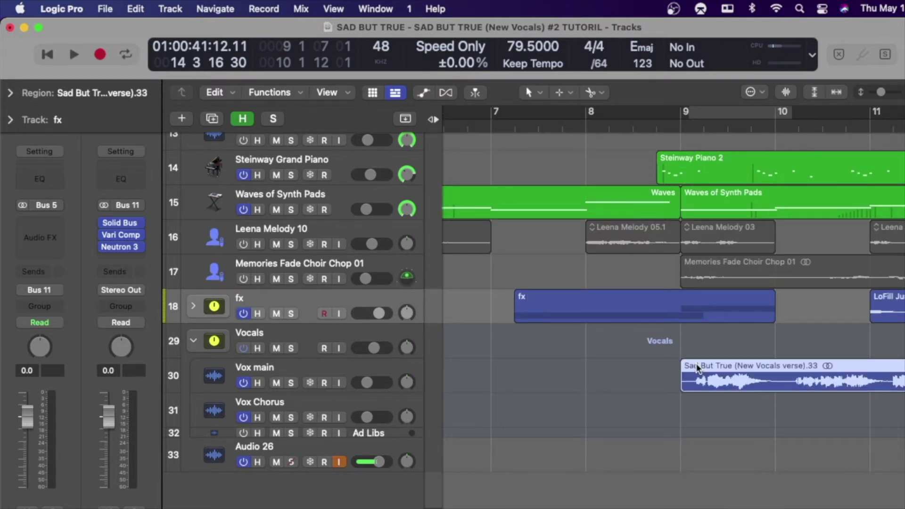
{"action": "left_click", "coordinate": [790, 376]}
{"action": "left_click_drag", "start_coordinate": [786, 375], "coordinate": [682, 383]}
{"action": "left_click", "coordinate": [738, 368]}
{"action": "right_click", "coordinate": [736, 364]}
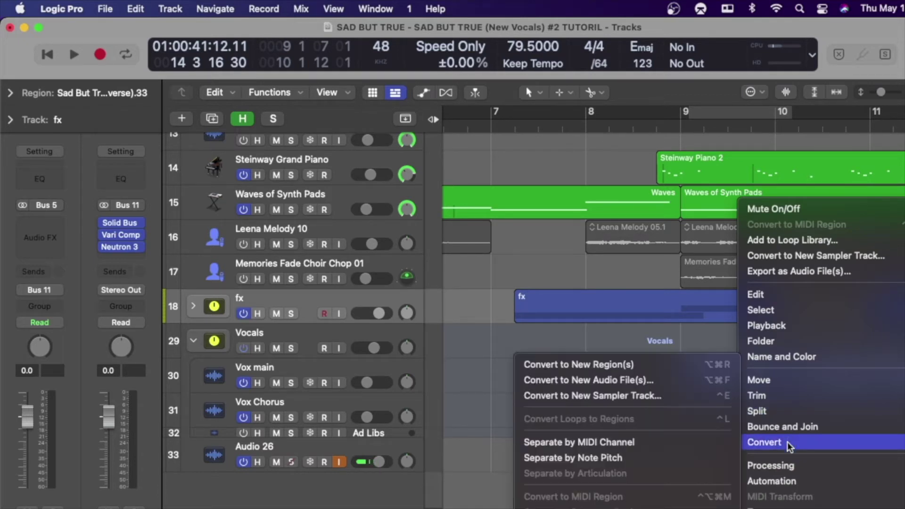
{"action": "mouse_move", "coordinate": [792, 468]}
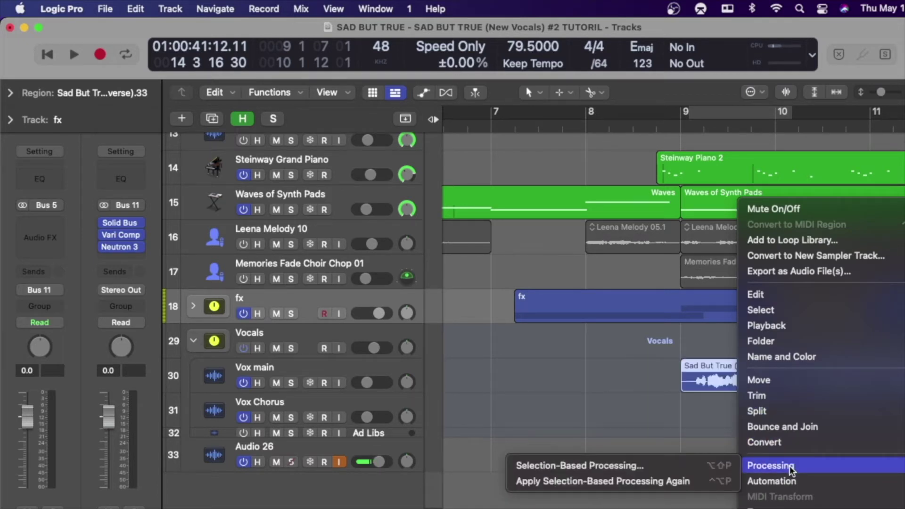
{"action": "left_click", "coordinate": [693, 468]}
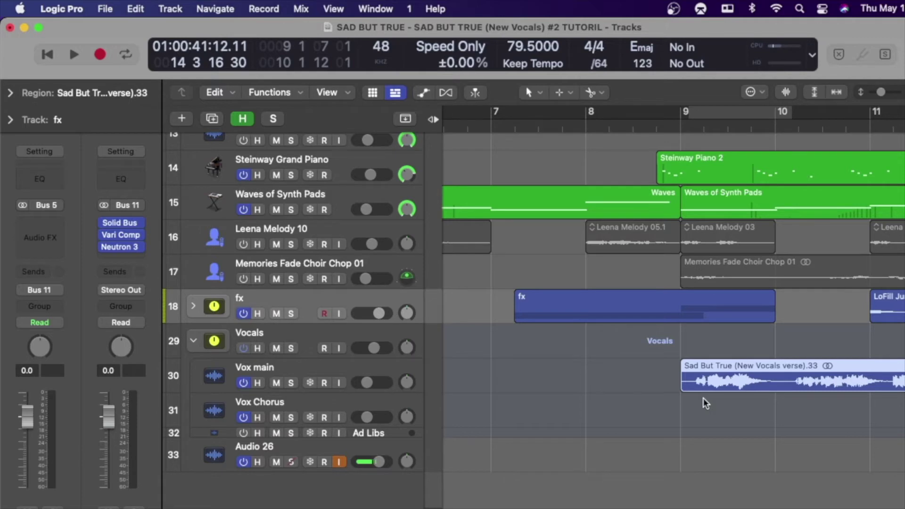
- Open the vocal region in the track editor and launch Selection-Based Processing from Functions
{"action": "key", "text": "Escape"}
{"action": "double_click", "coordinate": [743, 368]}
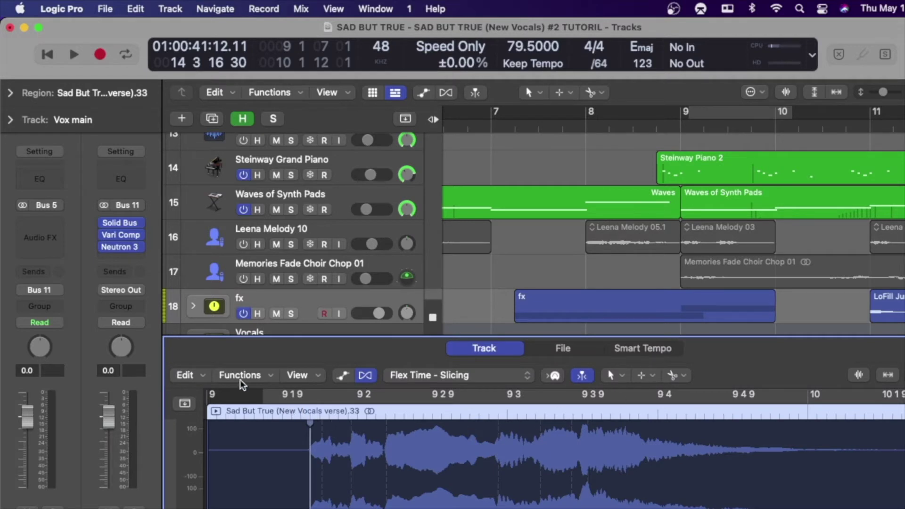
{"action": "left_click", "coordinate": [259, 377]}
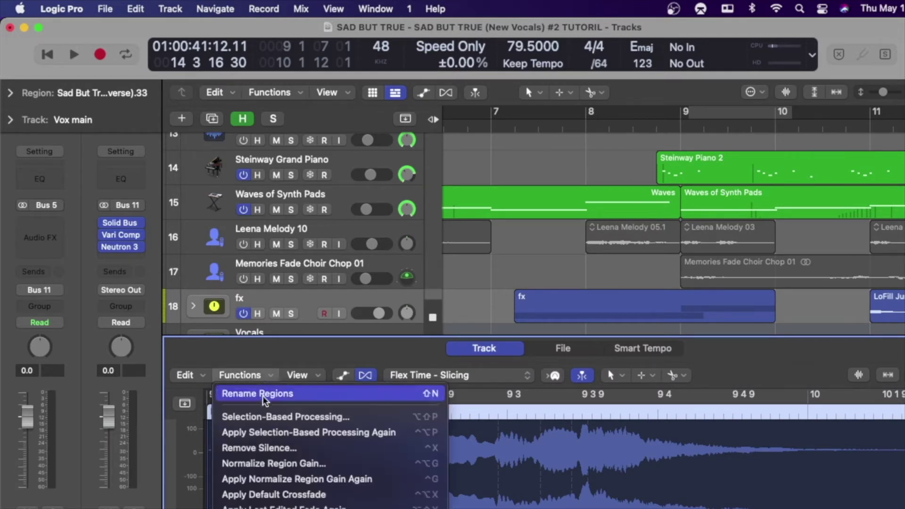
{"action": "left_click", "coordinate": [282, 421]}
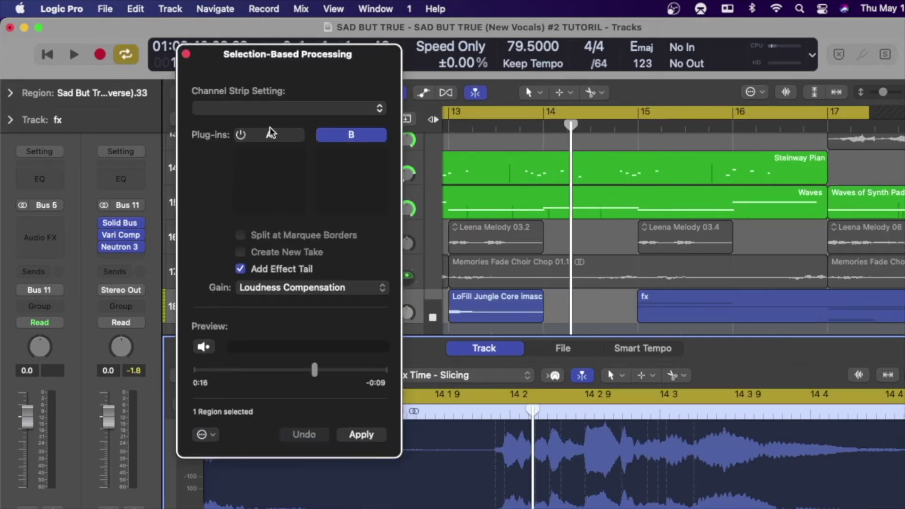
- Insert ValhallaSpaceModulator into an empty plug-in slot of the processing chain
{"action": "left_click", "coordinate": [270, 136]}
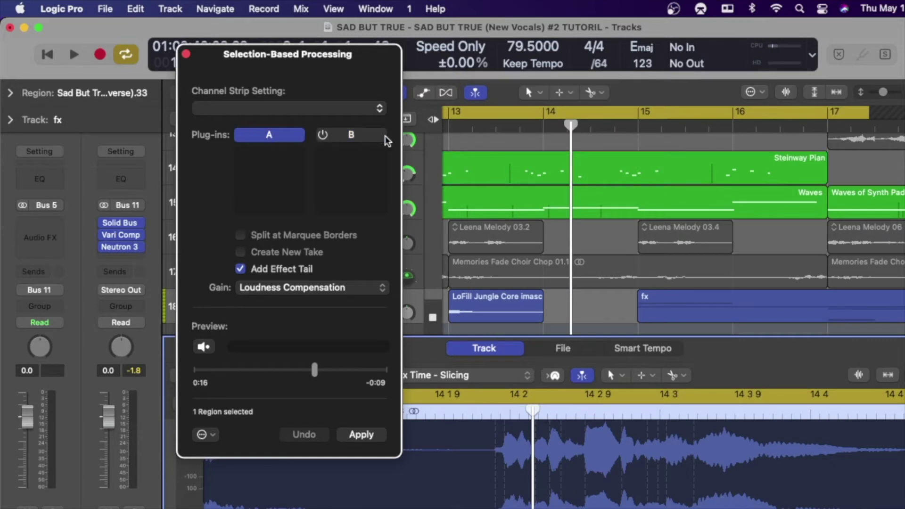
{"action": "left_click", "coordinate": [370, 139]}
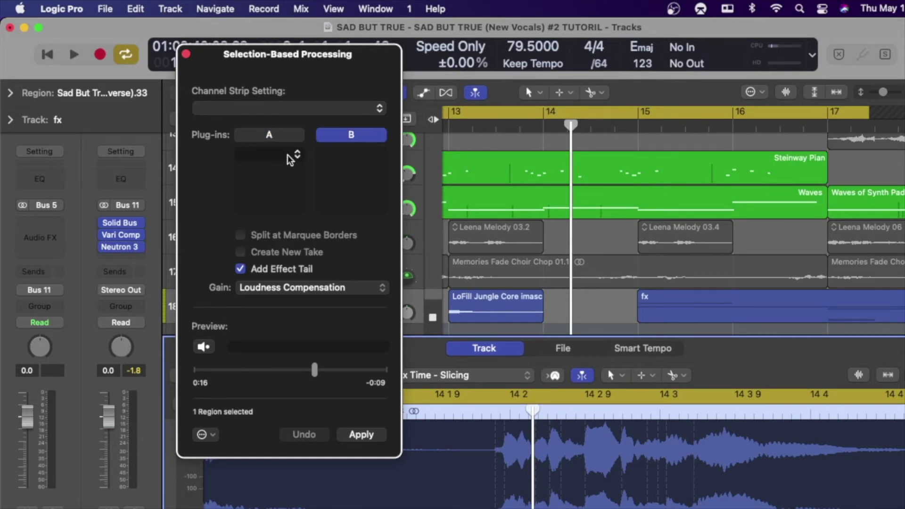
{"action": "left_click", "coordinate": [285, 156]}
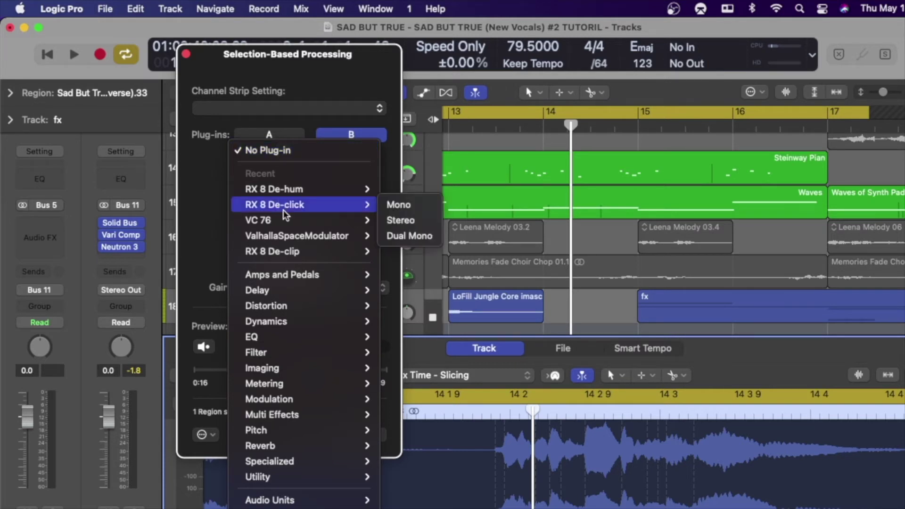
{"action": "mouse_move", "coordinate": [293, 241]}
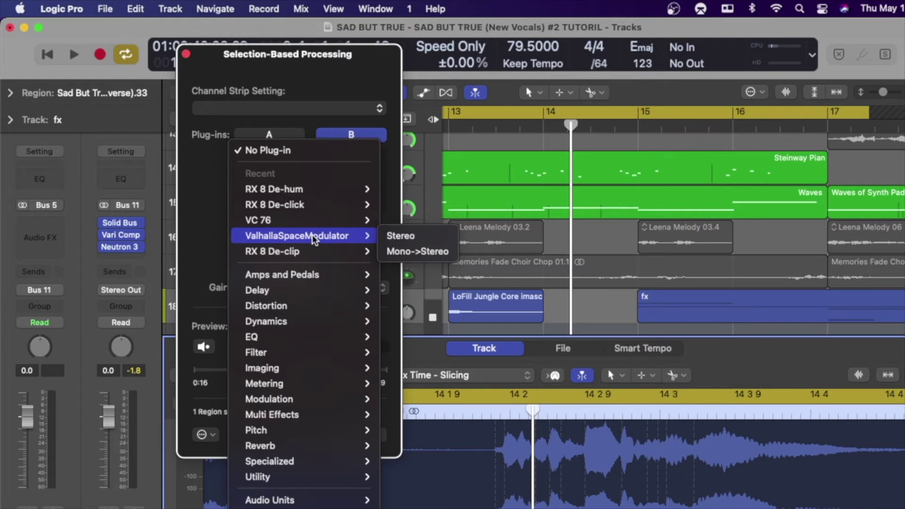
{"action": "left_click", "coordinate": [401, 236]}
{"action": "left_click", "coordinate": [366, 112]}
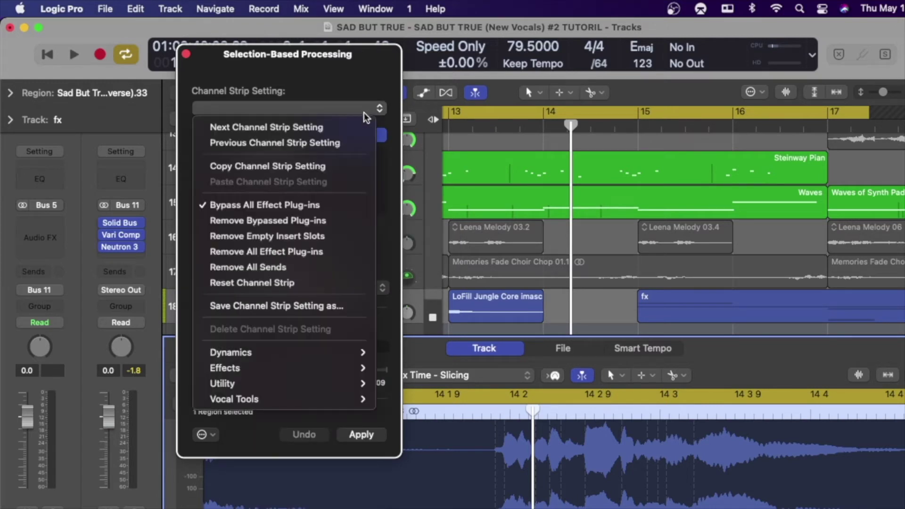
- Load the Effects > Ghost In A Bottle channel strip setting into the processing chains
{"action": "mouse_move", "coordinate": [337, 355]}
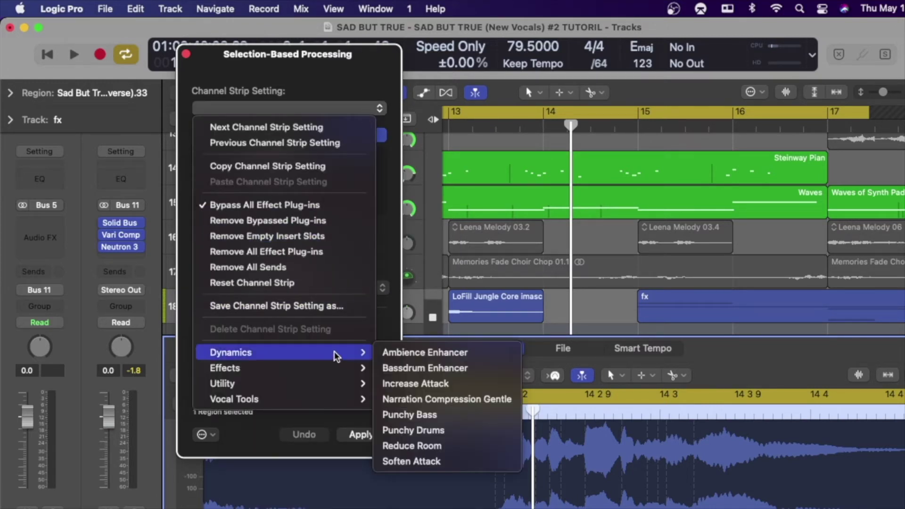
{"action": "left_click", "coordinate": [414, 359]}
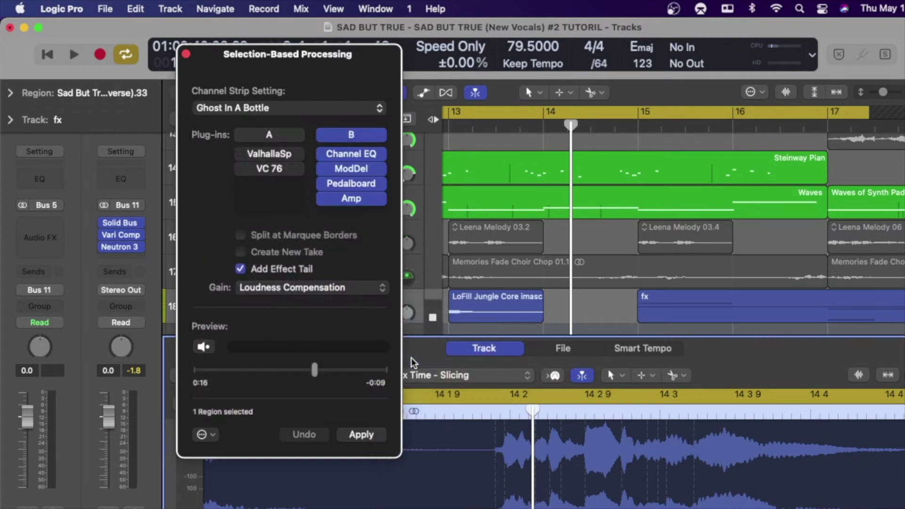
{"action": "scroll", "coordinate": [608, 289], "scroll_direction": "down", "scroll_amount": 5}
{"action": "scroll", "coordinate": [608, 289], "scroll_direction": "left", "scroll_amount": 3}
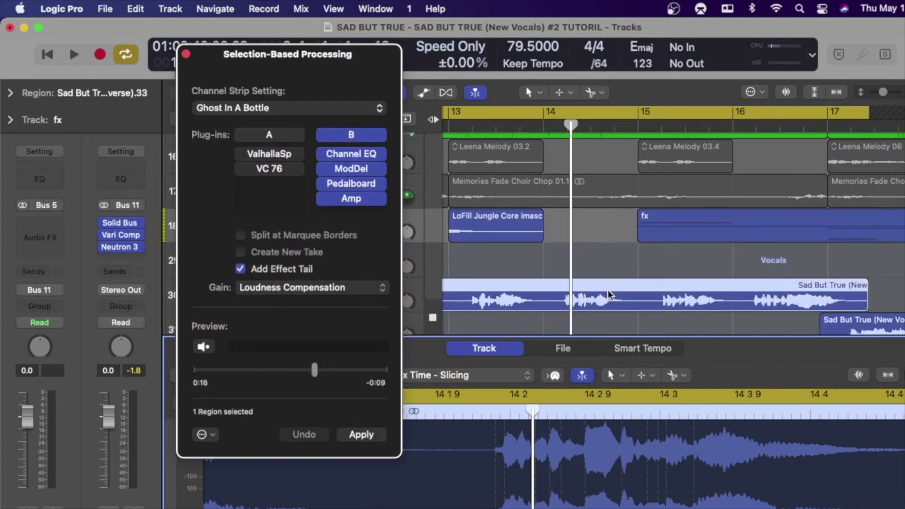
- Preview the processing while comparing plug-in sets A and B, then stop the preview
{"action": "key", "text": "space"}
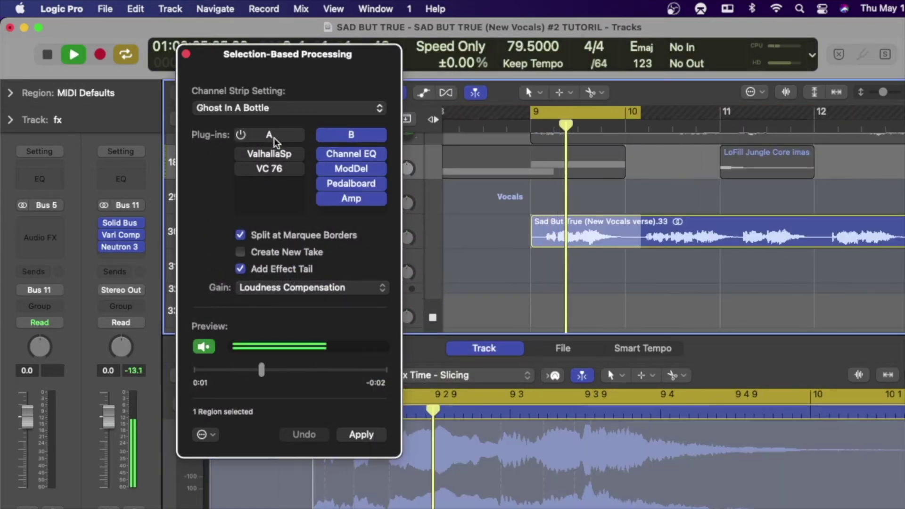
{"action": "left_click", "coordinate": [271, 136]}
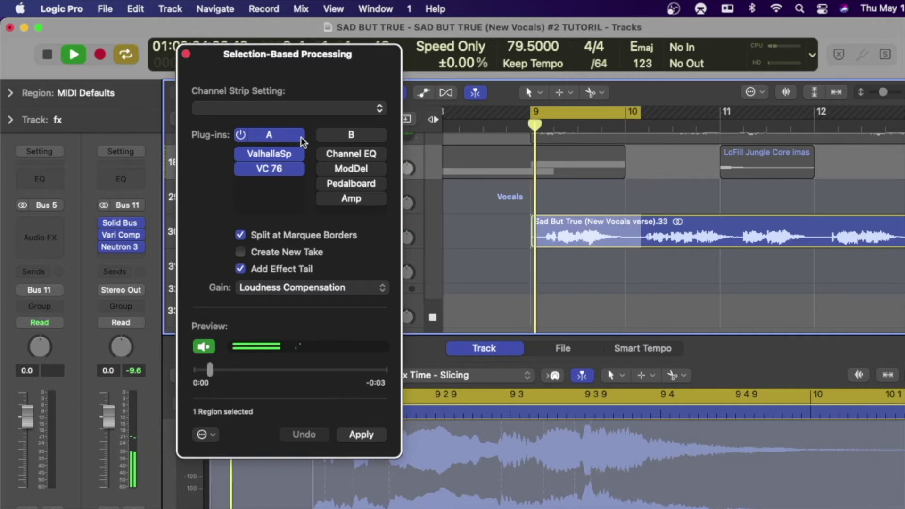
{"action": "left_click", "coordinate": [348, 135]}
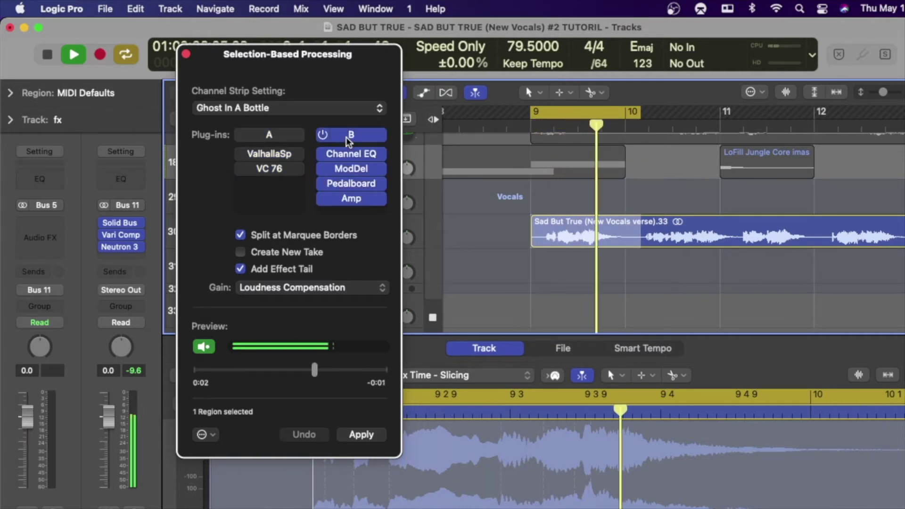
{"action": "left_click", "coordinate": [204, 348]}
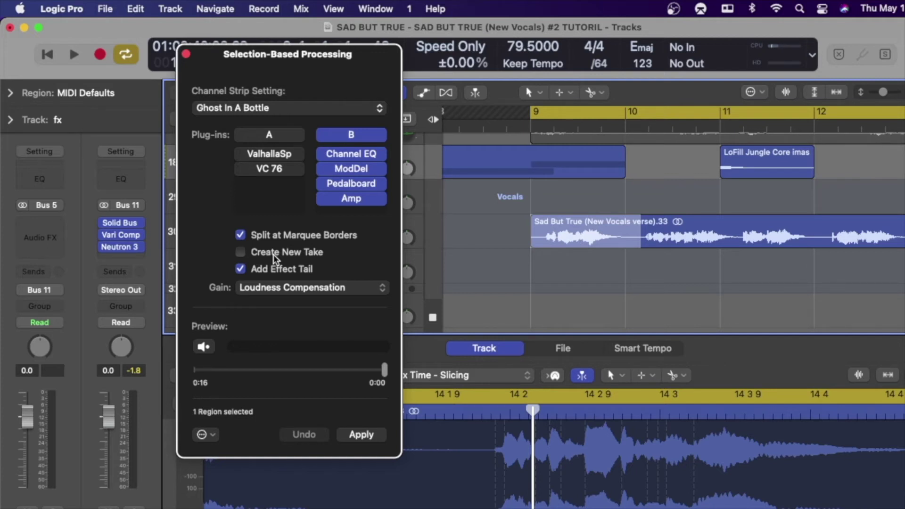
- Check the Gain options and leave Gain at Loudness Compensation
{"action": "left_click", "coordinate": [370, 288]}
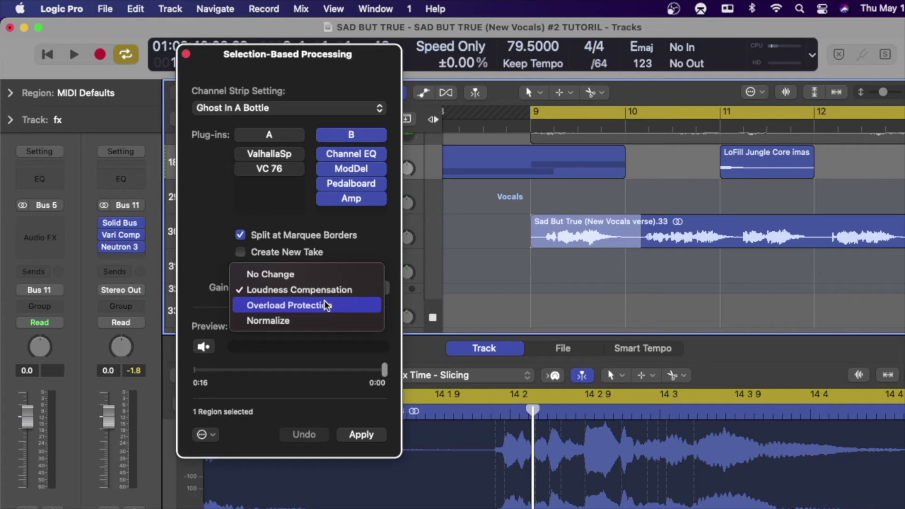
{"action": "left_click", "coordinate": [205, 434]}
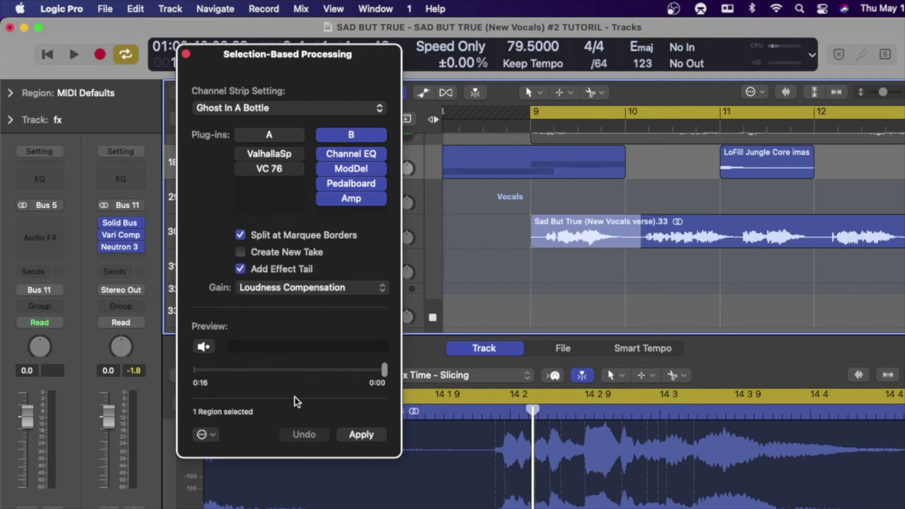
- Briefly preview the Ghost In A Bottle processing, then apply it, splitting off .37 and .38
{"action": "left_click", "coordinate": [204, 347]}
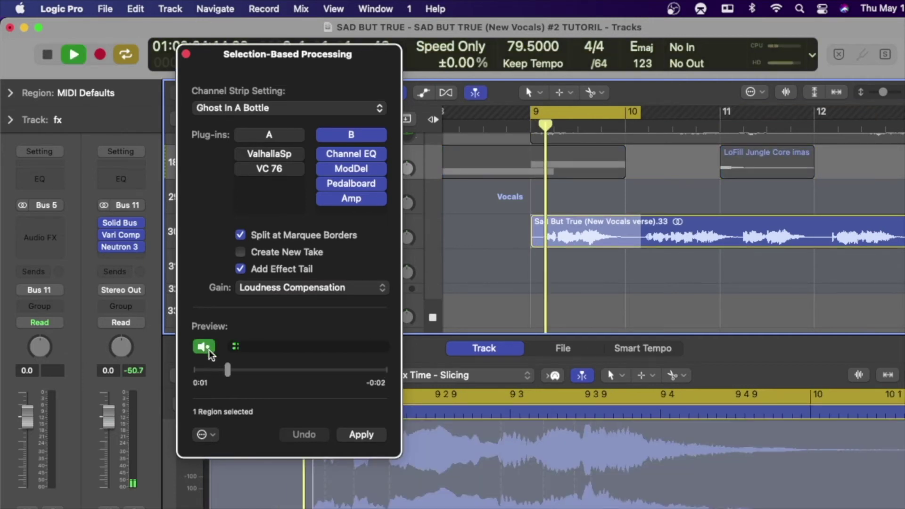
{"action": "left_click", "coordinate": [203, 347]}
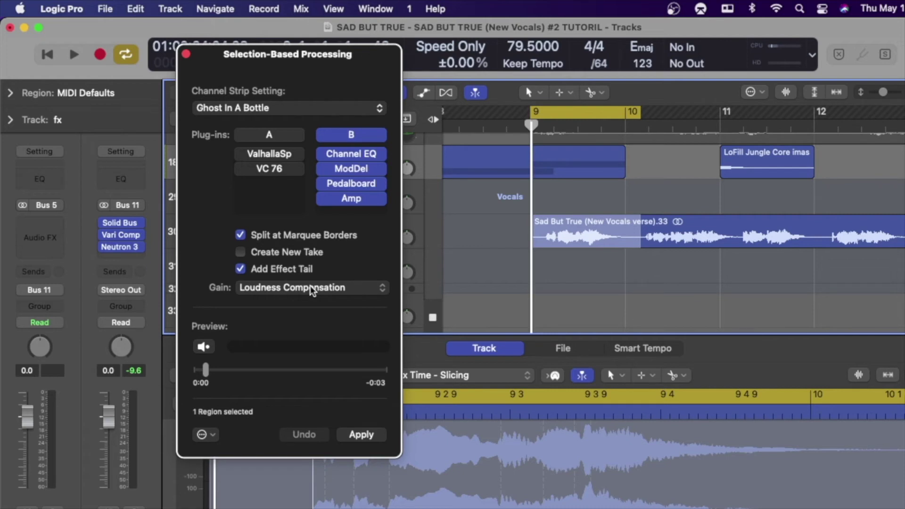
{"action": "left_click", "coordinate": [358, 436]}
- Play back the processed .37 section and mark the next stretch of Vox main near bar 12
{"action": "left_click", "coordinate": [605, 226]}
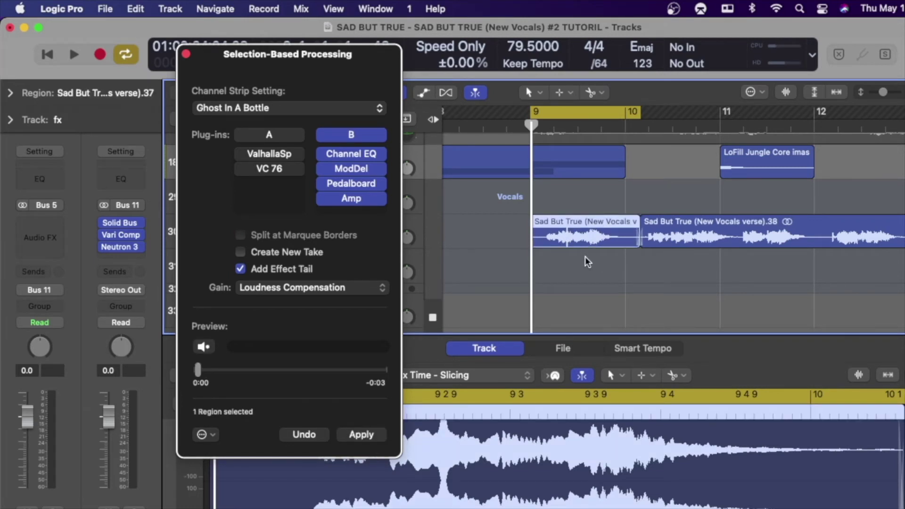
{"action": "scroll", "coordinate": [558, 237], "scroll_direction": "down", "scroll_amount": 1}
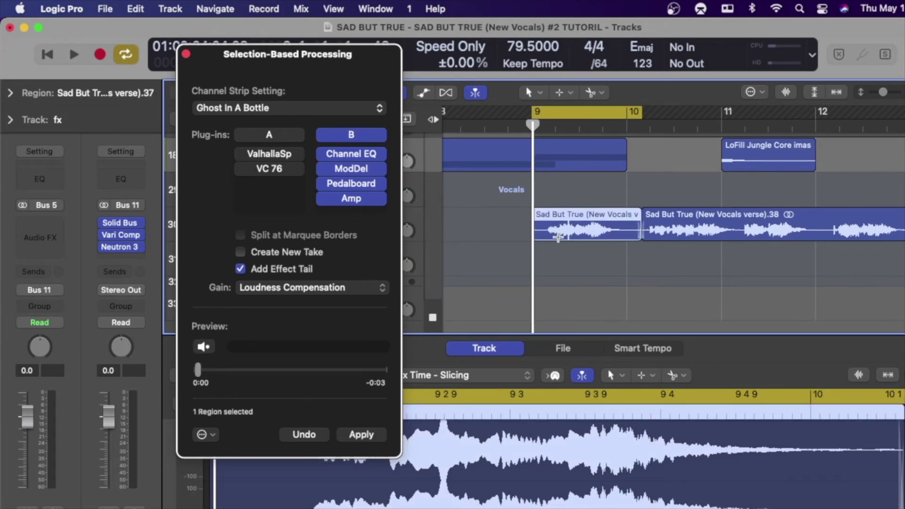
{"action": "key", "text": "space"}
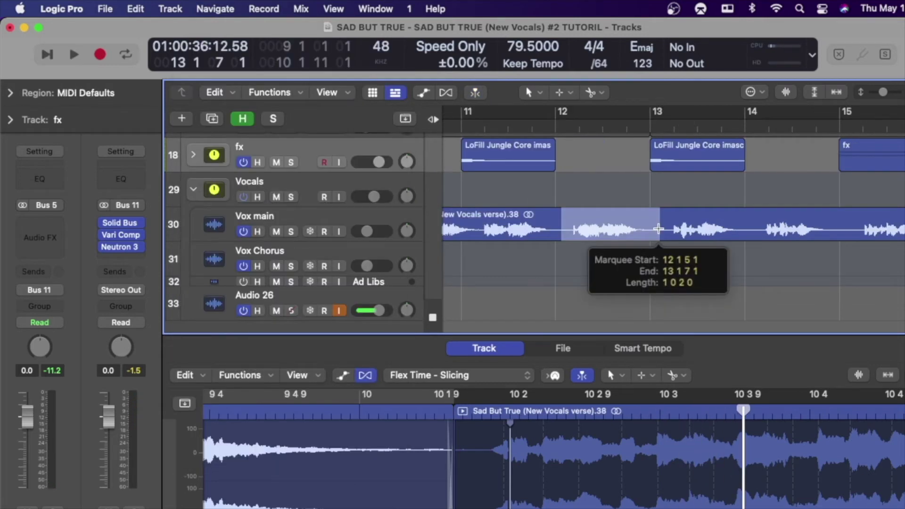
{"action": "left_click_drag", "start_coordinate": [659, 229], "coordinate": [659, 229]}
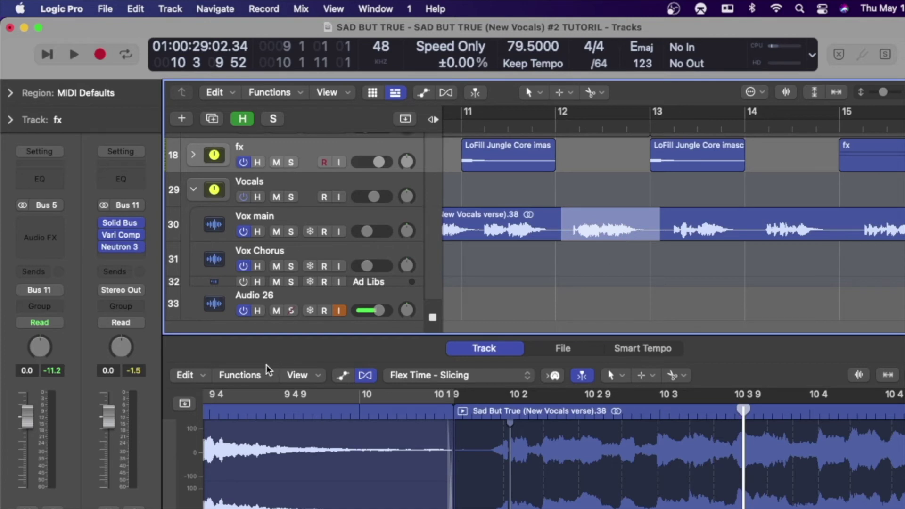
{"action": "left_click", "coordinate": [253, 378]}
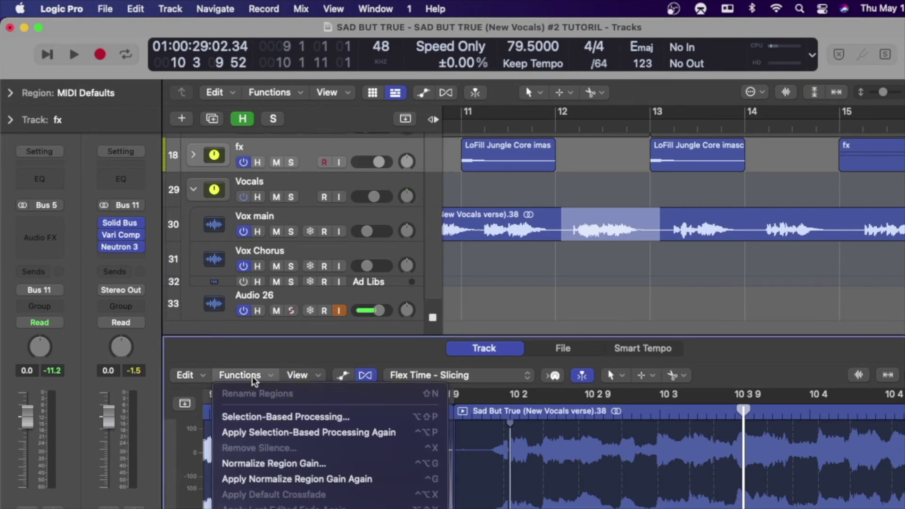
- Reapply the processing to the new selection, creating sections .39–.42, and audition the result
{"action": "left_click", "coordinate": [277, 432]}
{"action": "key", "text": "space"}
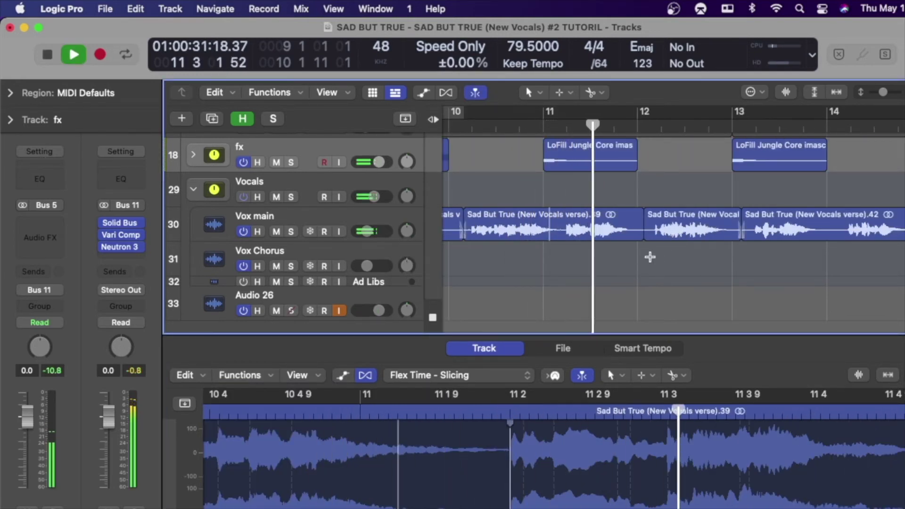
{"action": "key", "text": "super+f"}
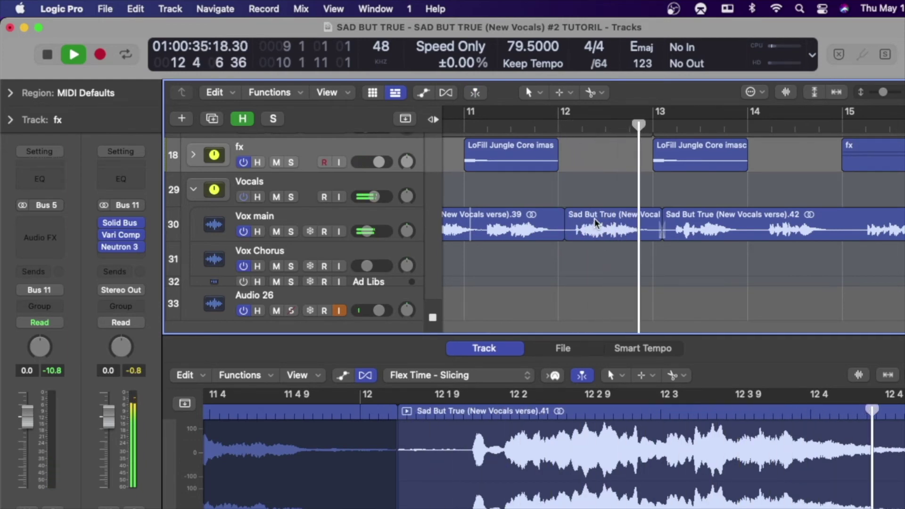
{"action": "key", "text": "space"}
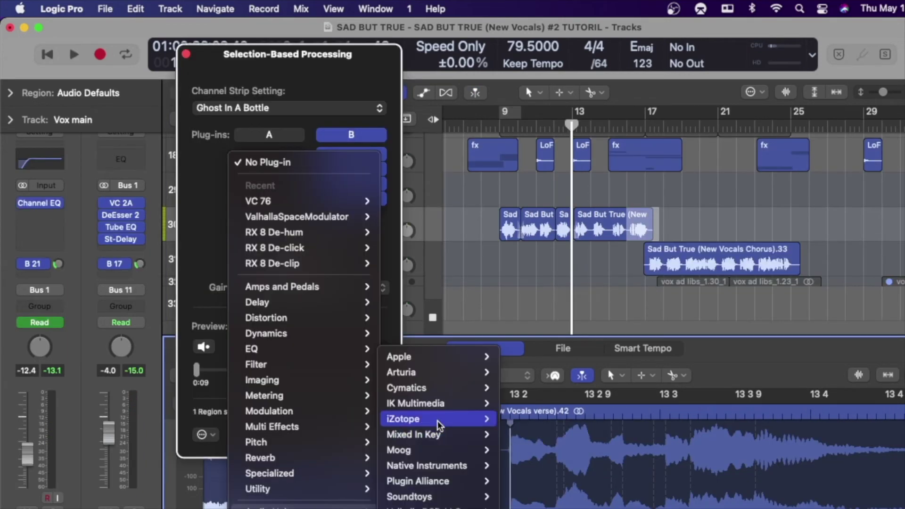
{"action": "mouse_move", "coordinate": [439, 423]}
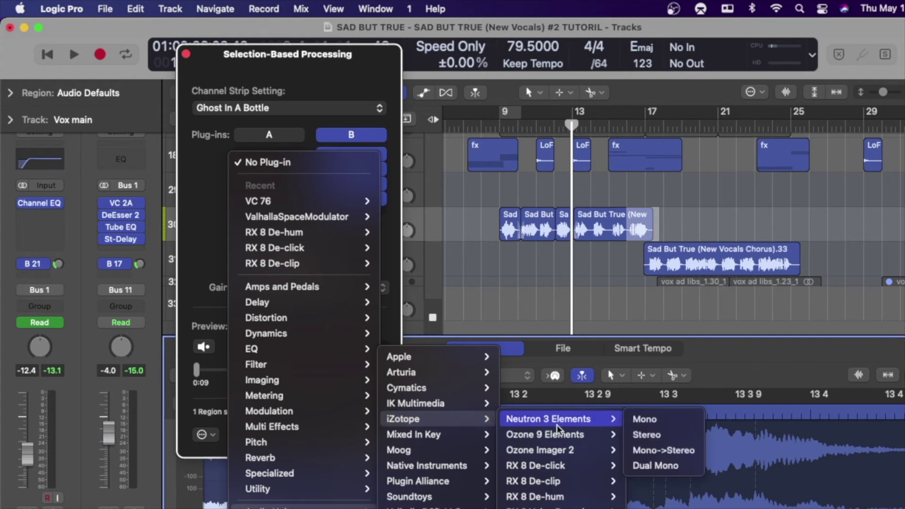
- Load iZotope RX 8 De-click (Stereo) into slot A, review its settings, and close processing
{"action": "mouse_move", "coordinate": [548, 468]}
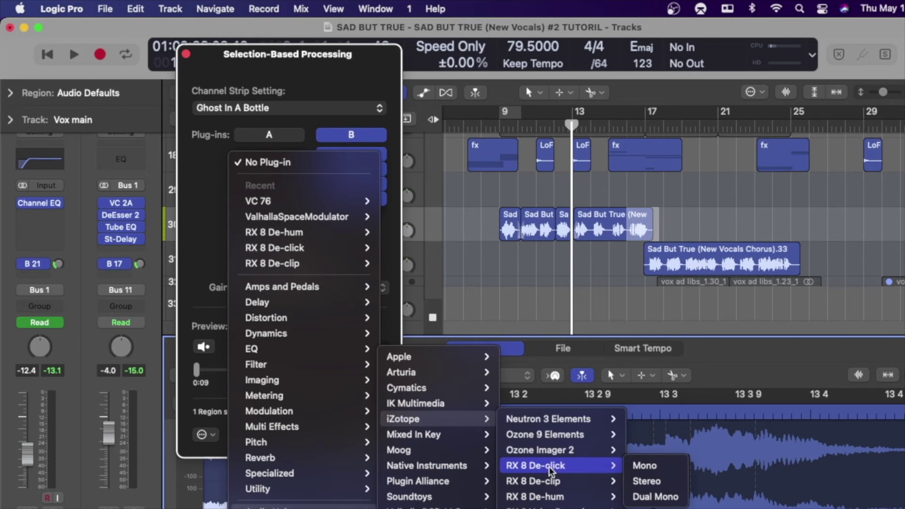
{"action": "left_click", "coordinate": [550, 467]}
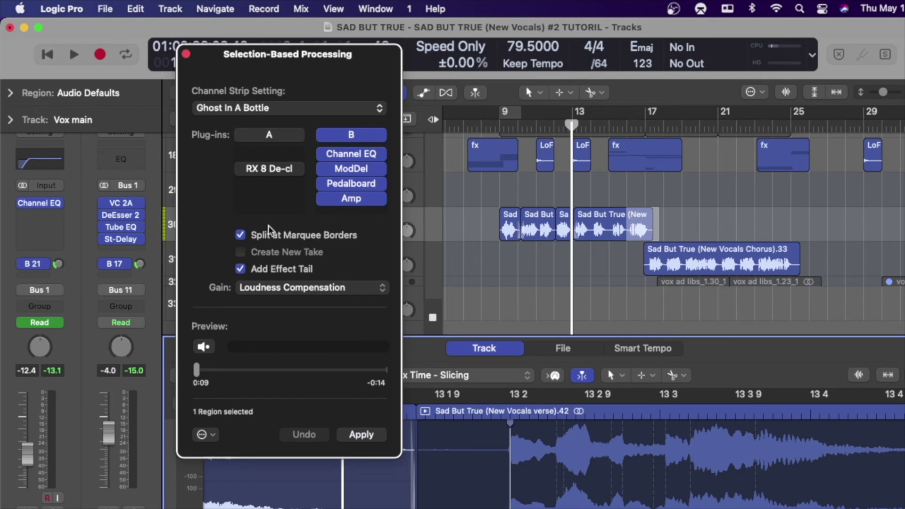
{"action": "mouse_move", "coordinate": [283, 169]}
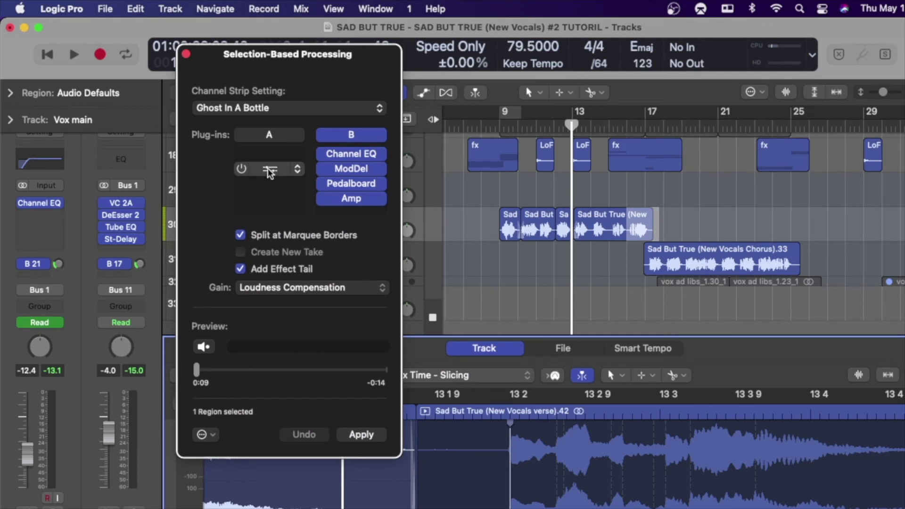
{"action": "left_click", "coordinate": [270, 169]}
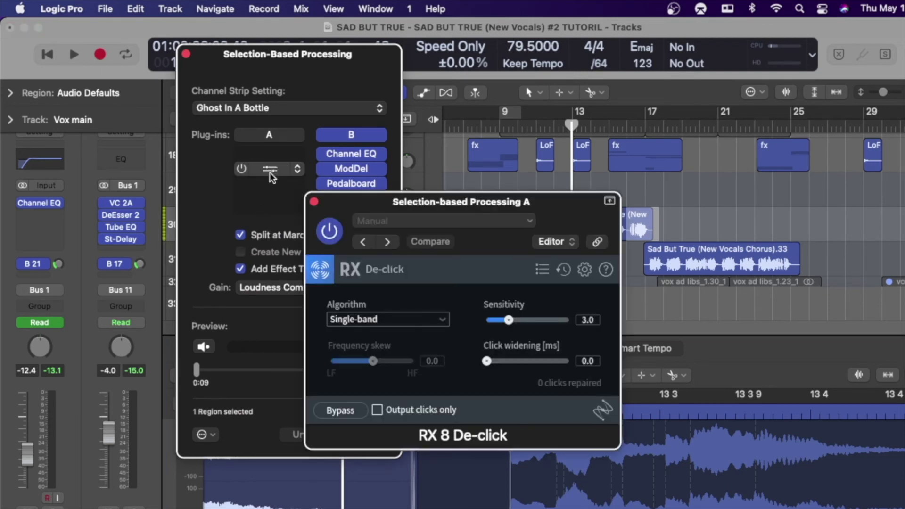
{"action": "left_click", "coordinate": [315, 201]}
{"action": "left_click", "coordinate": [186, 54]}
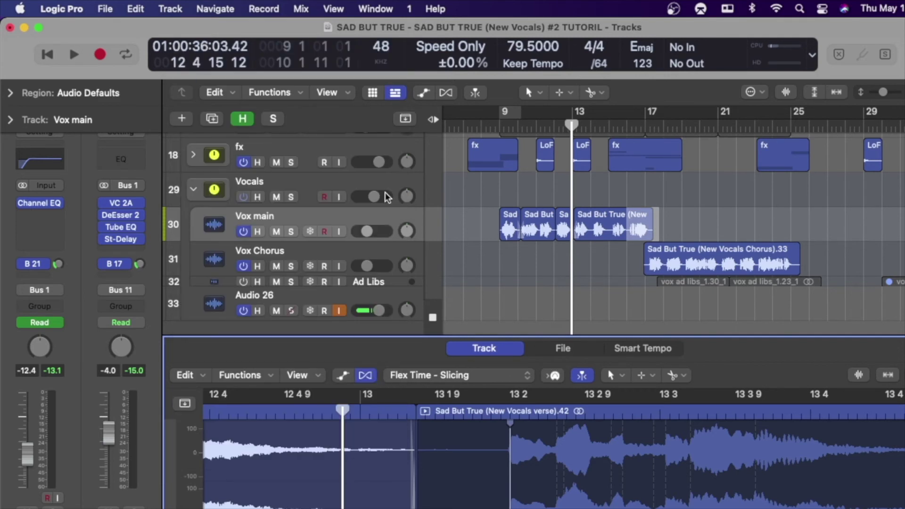
- Set iZotope RX 8 Audio Editor as the External Sample Editor in Audio > File Editor preferences
{"action": "left_click", "coordinate": [316, 215]}
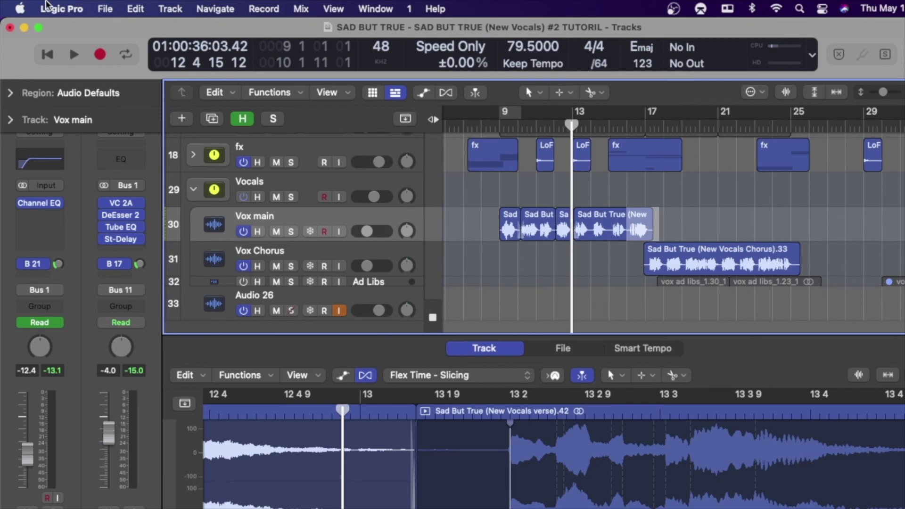
{"action": "left_click", "coordinate": [77, 11]}
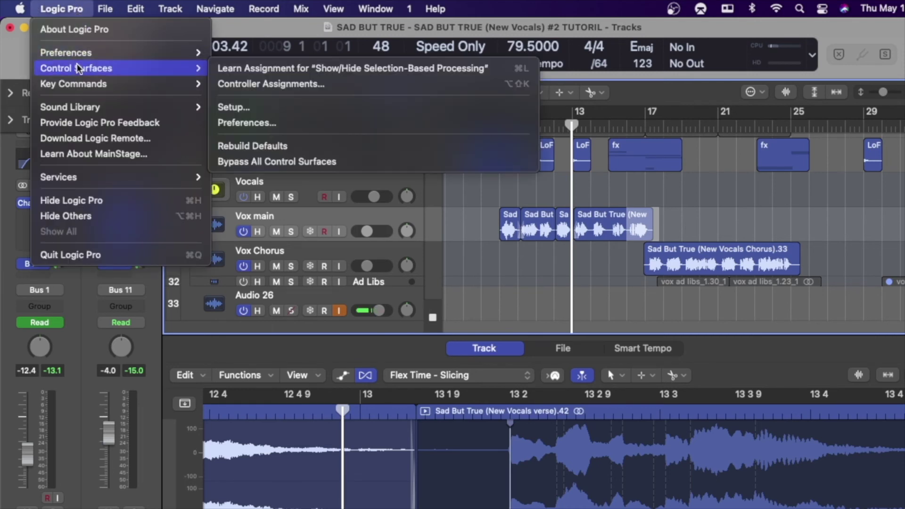
{"action": "mouse_move", "coordinate": [80, 57]}
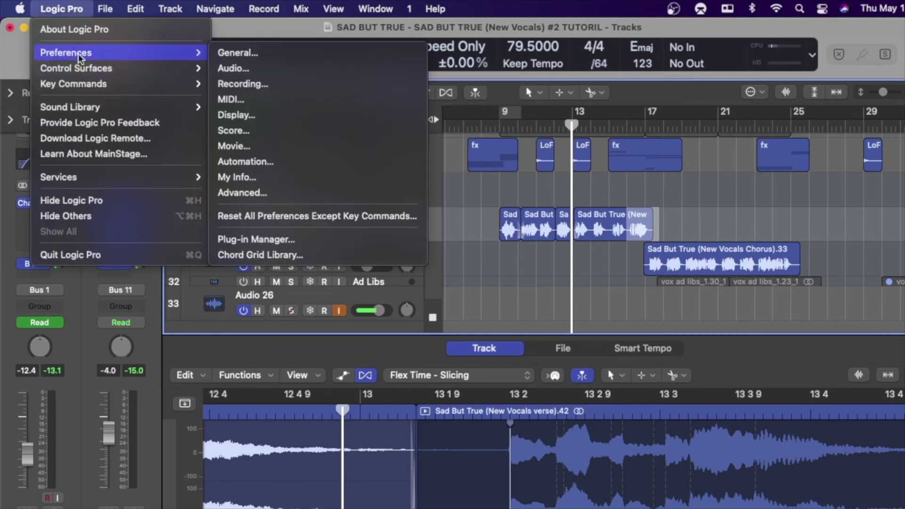
{"action": "left_click", "coordinate": [235, 69]}
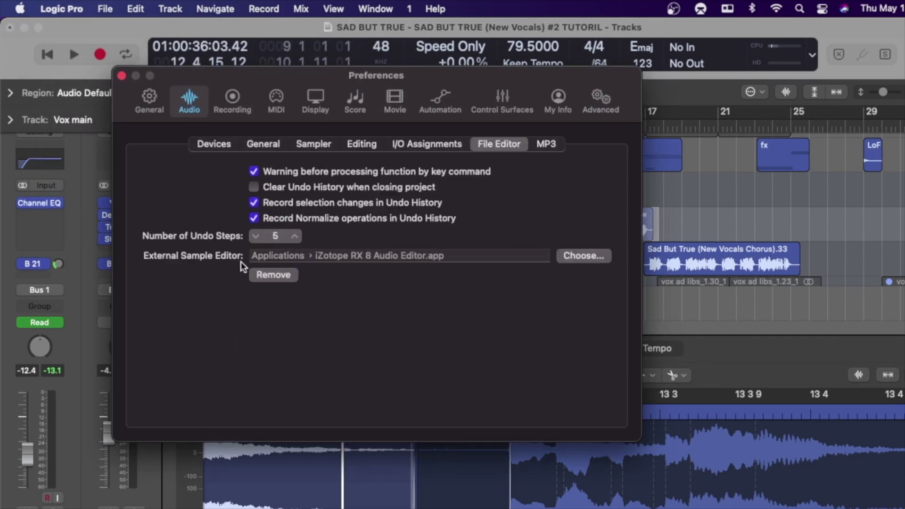
{"action": "left_click", "coordinate": [581, 256]}
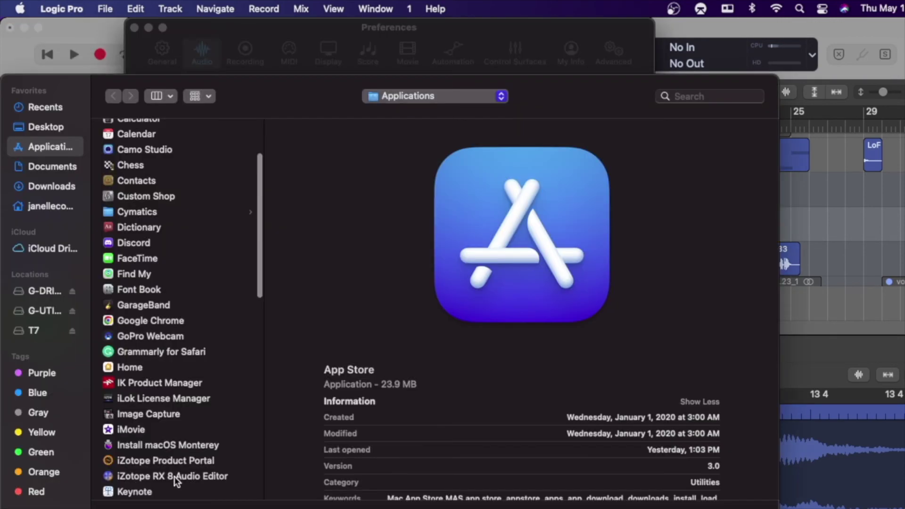
{"action": "left_click", "coordinate": [174, 476]}
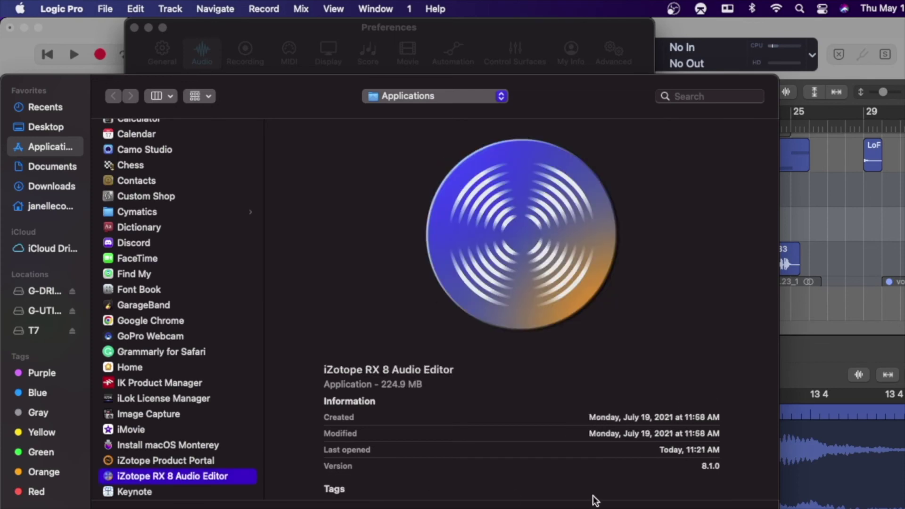
{"action": "left_click", "coordinate": [676, 506]}
- Close Preferences and open the Vox Chorus region (.23.wav) in iZotope RX 8 Audio Editor
{"action": "key", "text": "super+w"}
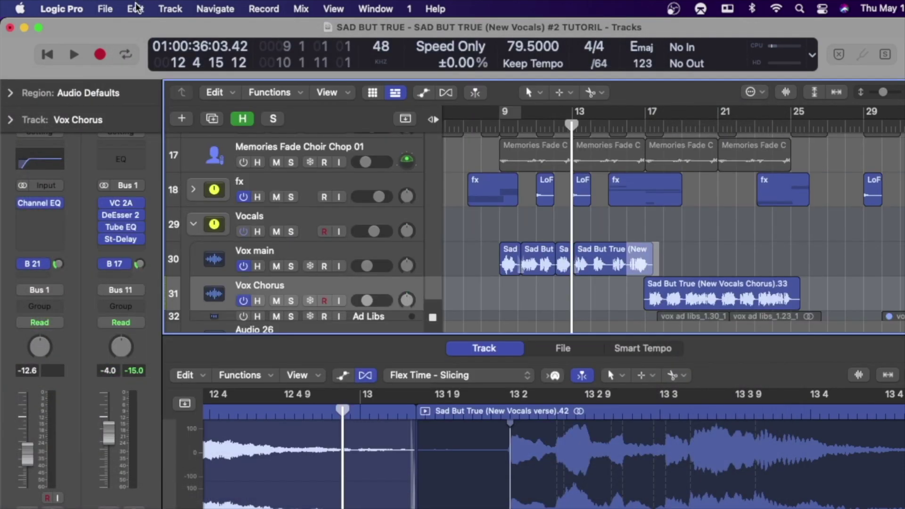
{"action": "left_click", "coordinate": [137, 8]}
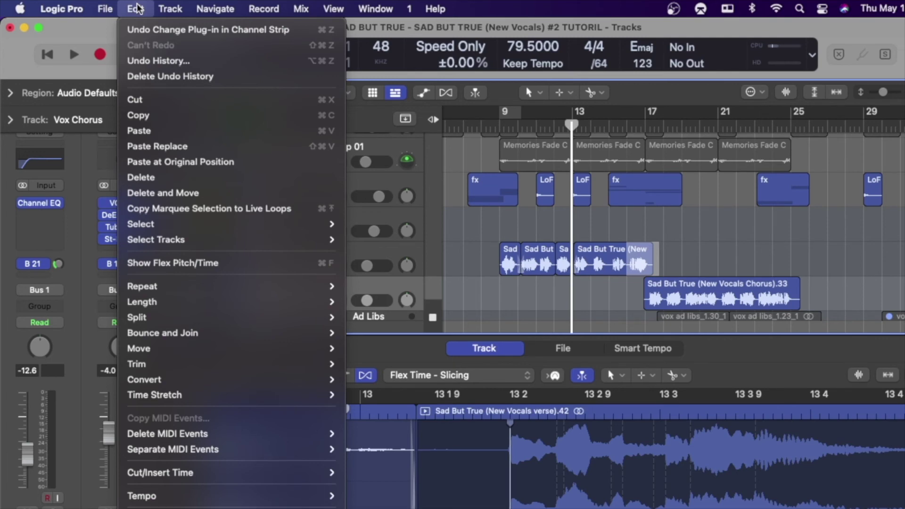
{"action": "left_click", "coordinate": [137, 8]}
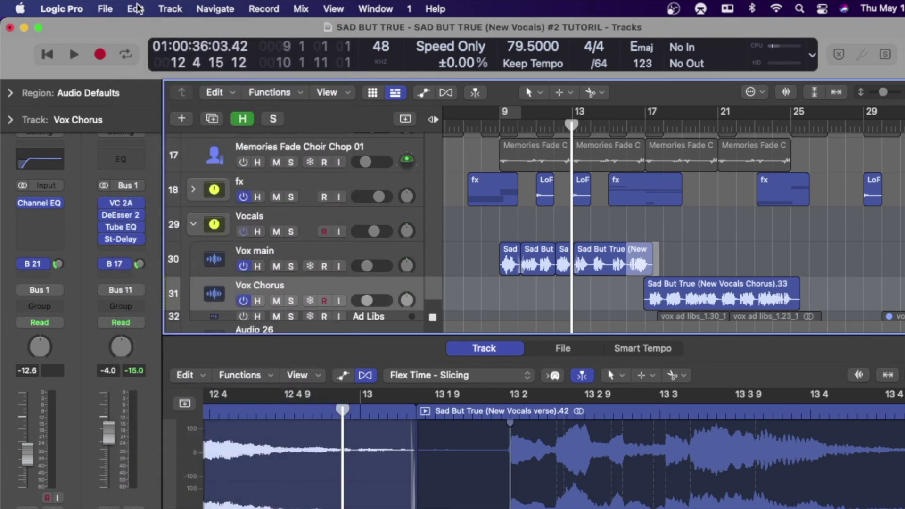
{"action": "left_click", "coordinate": [730, 285]}
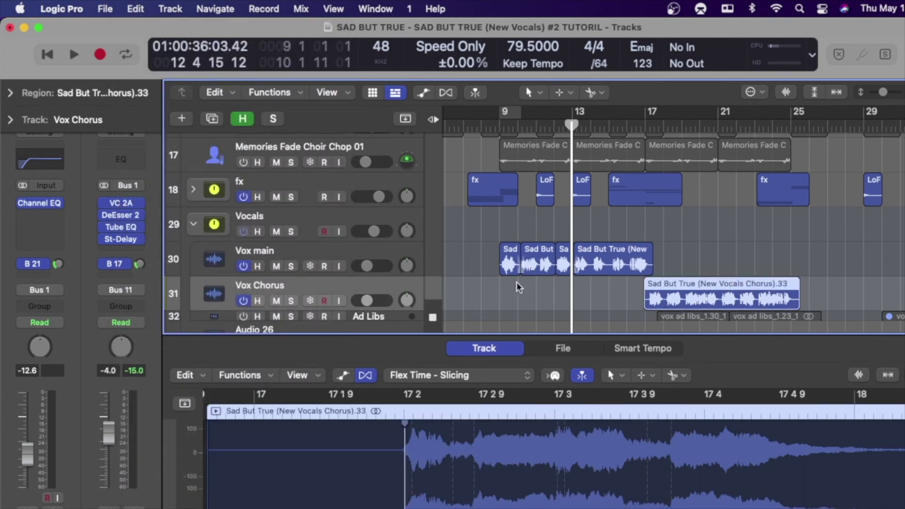
{"action": "left_click", "coordinate": [136, 8]}
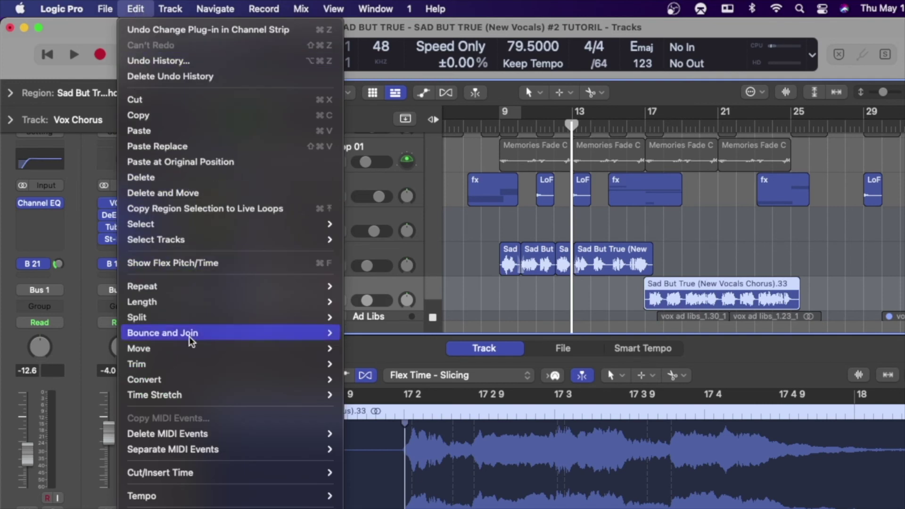
{"action": "mouse_move", "coordinate": [240, 499]}
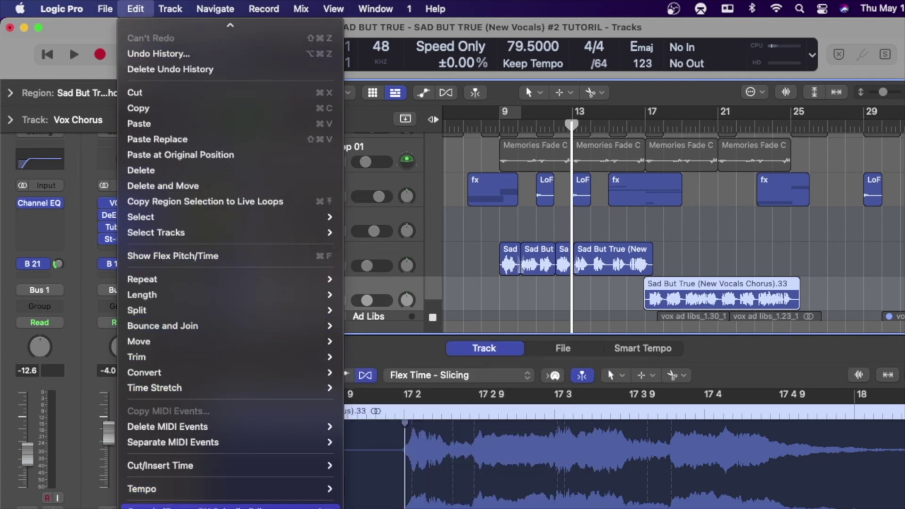
{"action": "left_click", "coordinate": [231, 506]}
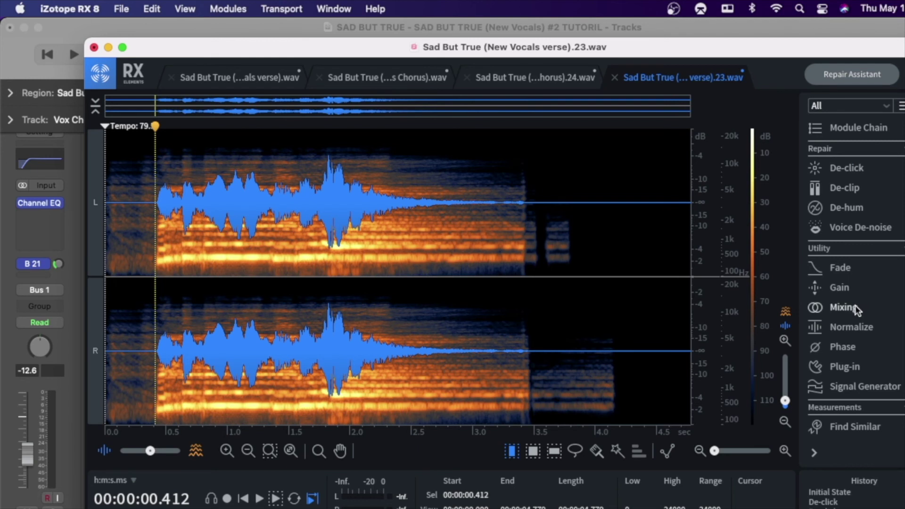
- Load the Mouth Noise Multi-band preset in RX 8's De-click module
{"action": "scroll", "coordinate": [856, 316], "scroll_direction": "down", "scroll_amount": 1}
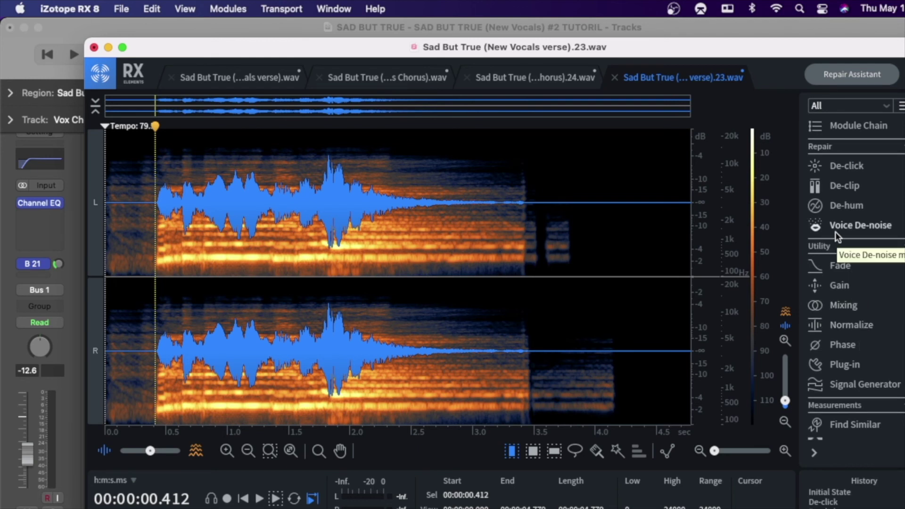
{"action": "left_click", "coordinate": [848, 166]}
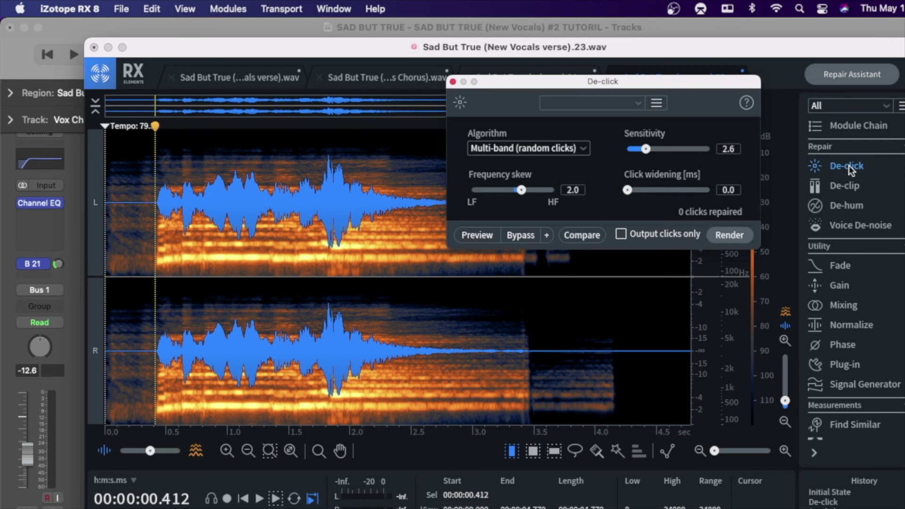
{"action": "left_click", "coordinate": [613, 103]}
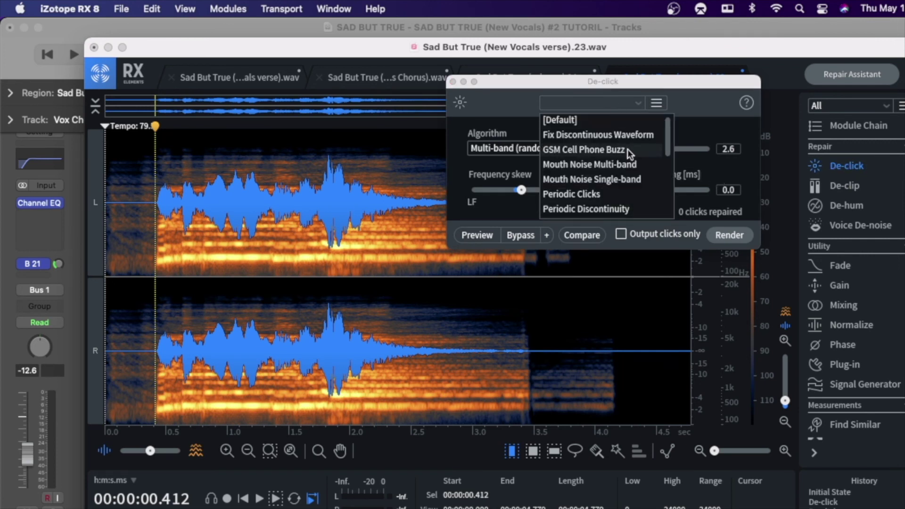
{"action": "left_click", "coordinate": [606, 164]}
- Preview and render De-click on the whole vocal file, then close the module and RX
{"action": "left_click", "coordinate": [481, 235]}
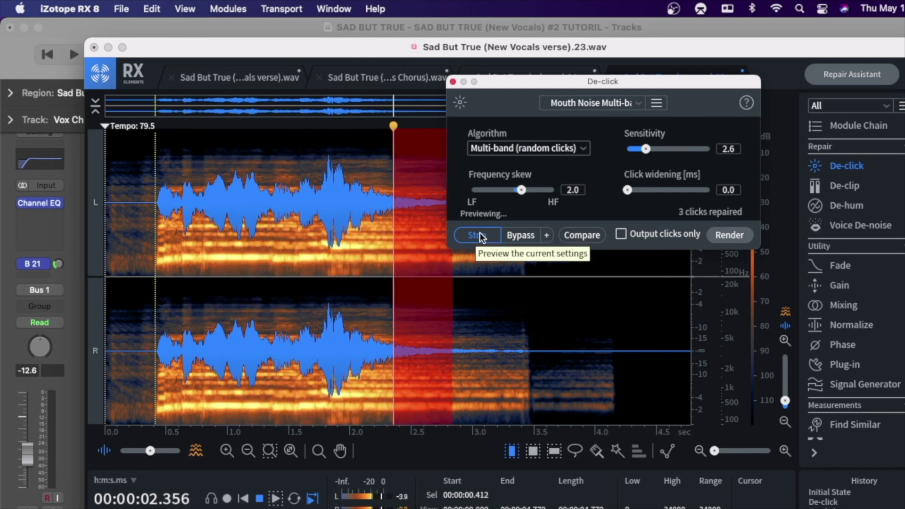
{"action": "left_click", "coordinate": [481, 233]}
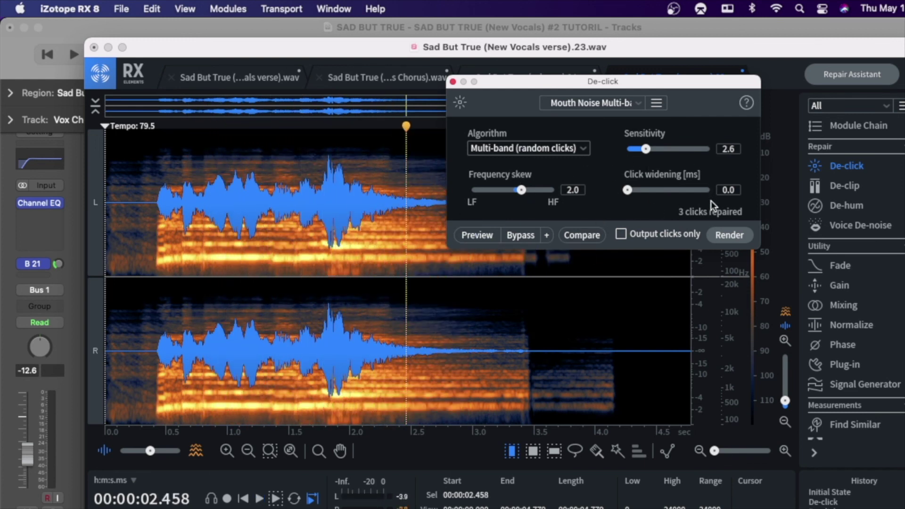
{"action": "left_click", "coordinate": [723, 235]}
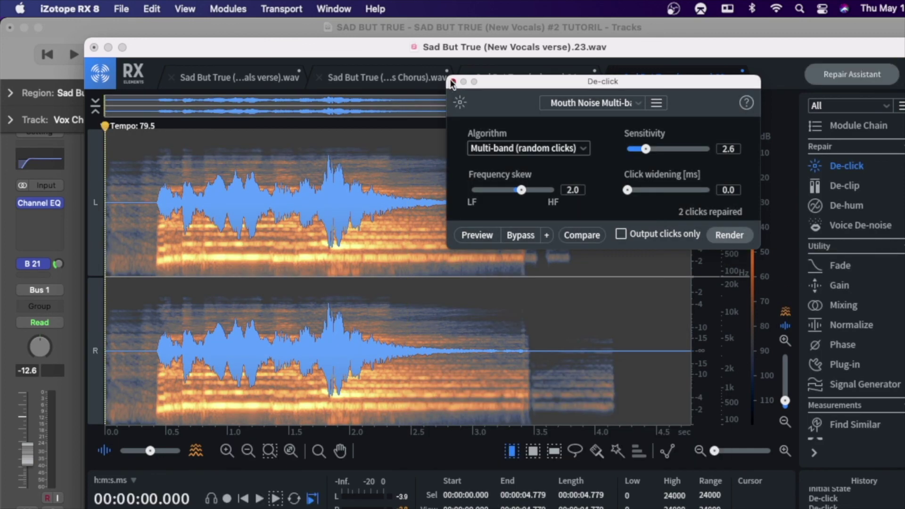
{"action": "left_click", "coordinate": [453, 81]}
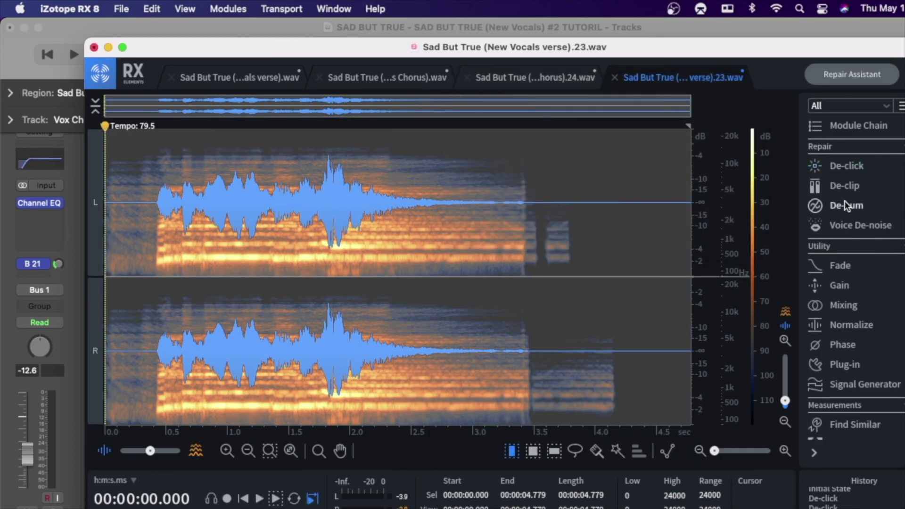
{"action": "left_click", "coordinate": [94, 48]}
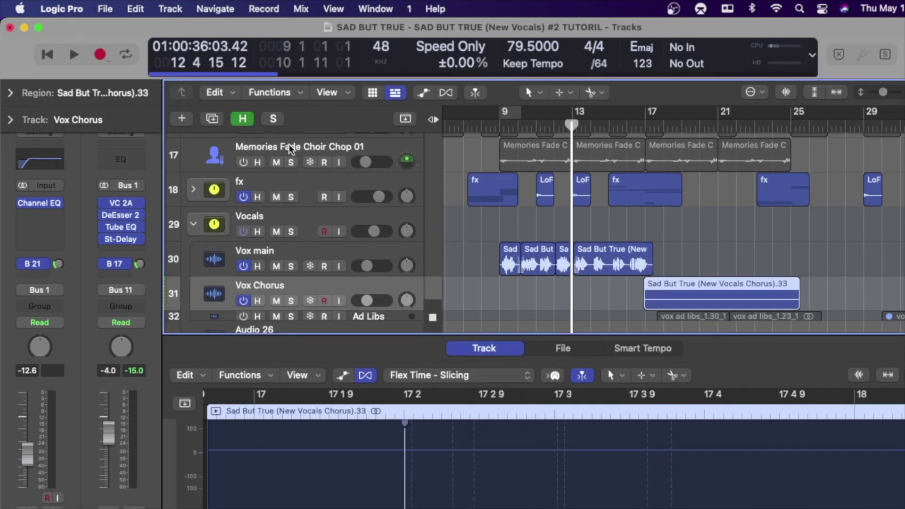